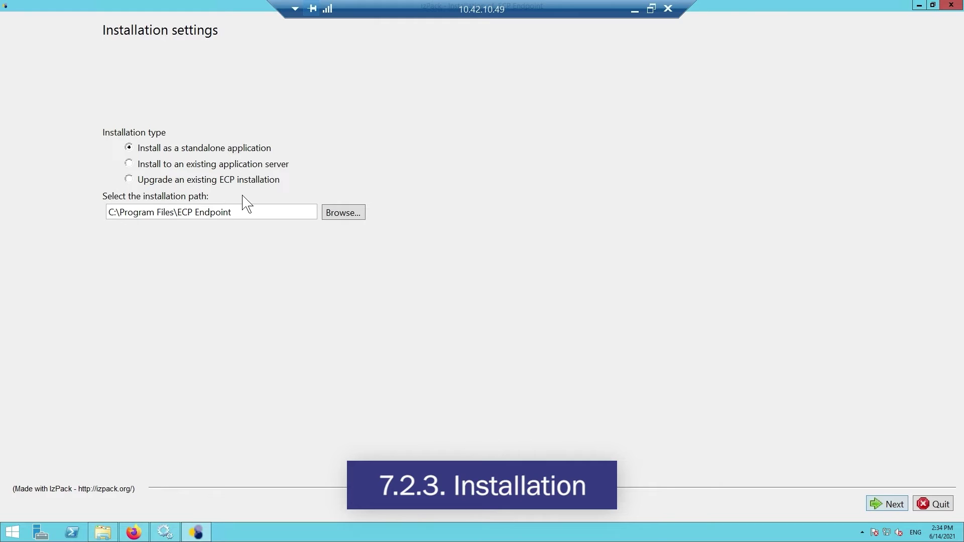
Set the standalone installation path to C:\Videos\ECP Endpoint and accept the creation of the target directory
{"action": "key", "text": "BackSpace"}
{"action": "key", "text": "BackSpace"}
{"action": "key", "text": "BackSpace"}
{"action": "type", "text": "Videos"}
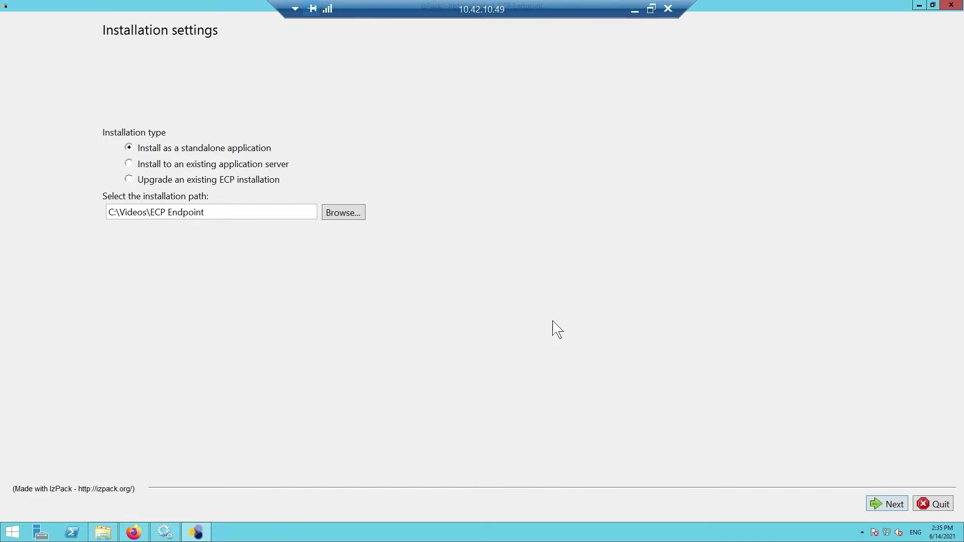
{"action": "left_click", "coordinate": [877, 500]}
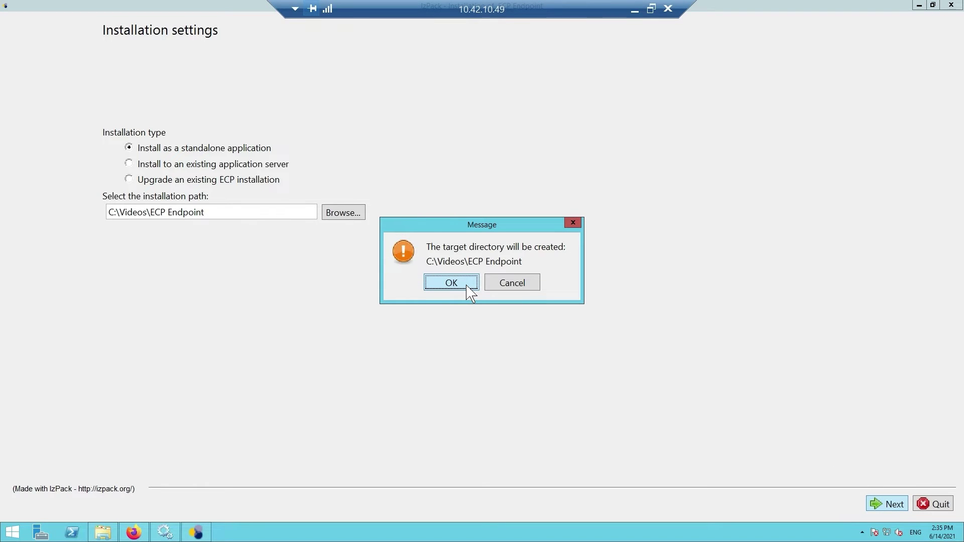
{"action": "left_click", "coordinate": [467, 286]}
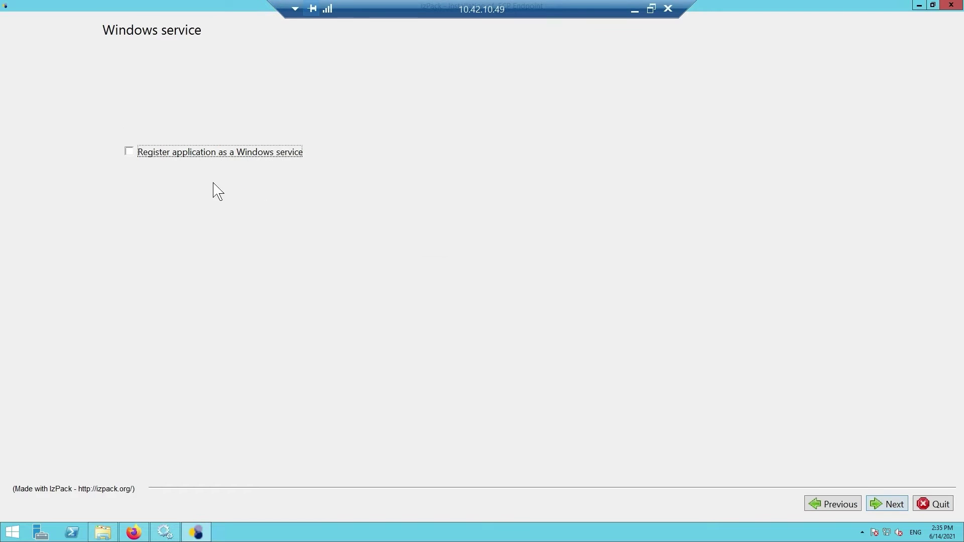
Register the application as a Windows service without automated start on server startup, and install the packs
{"action": "left_click", "coordinate": [132, 149]}
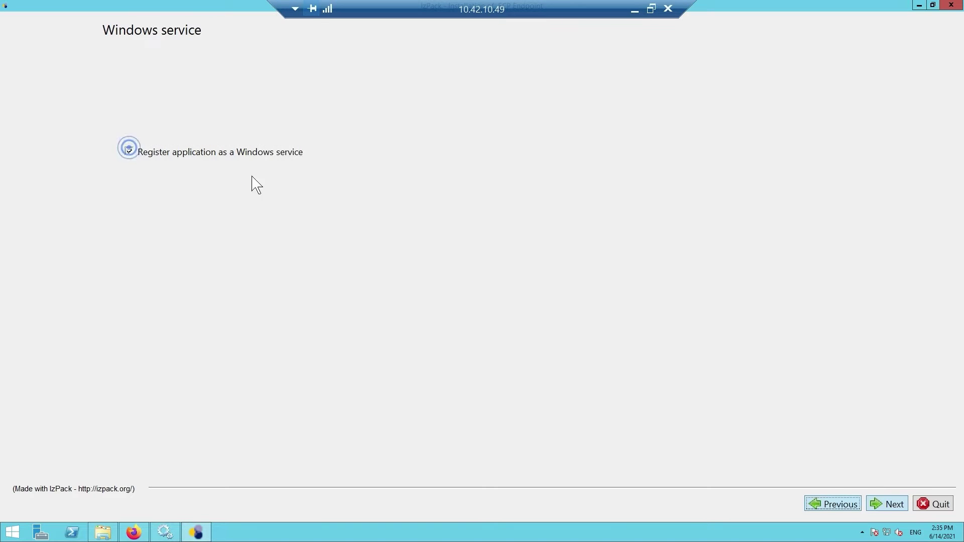
{"action": "left_click", "coordinate": [898, 511]}
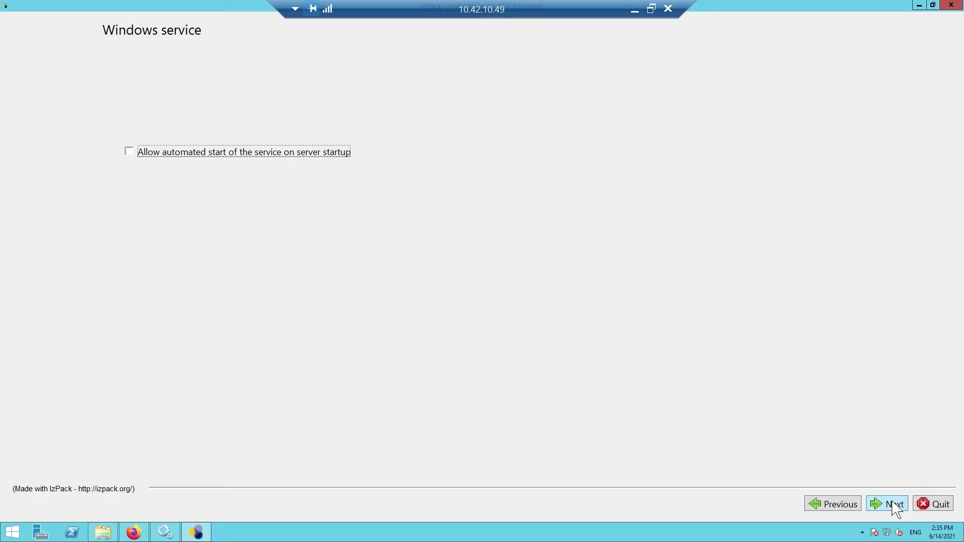
{"action": "left_click", "coordinate": [896, 509]}
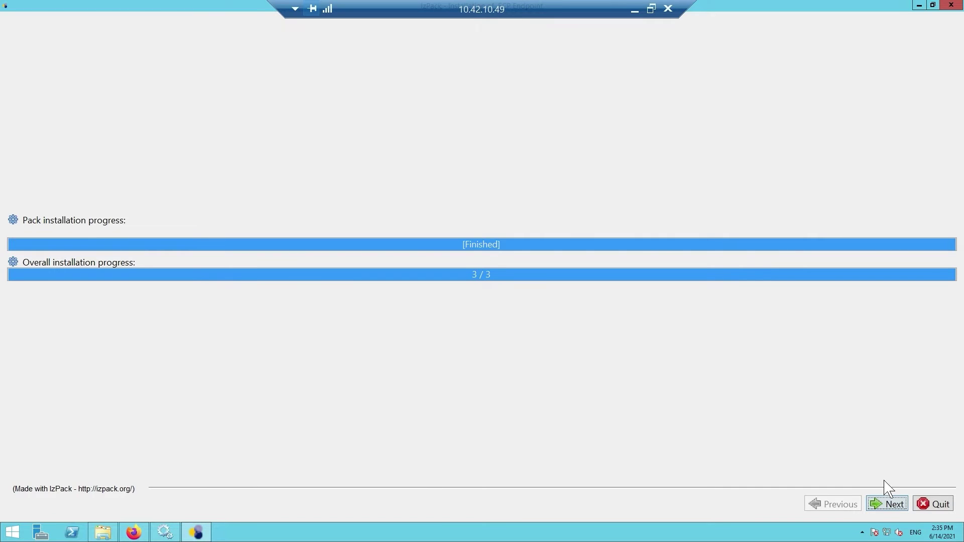
{"action": "left_click", "coordinate": [887, 506]}
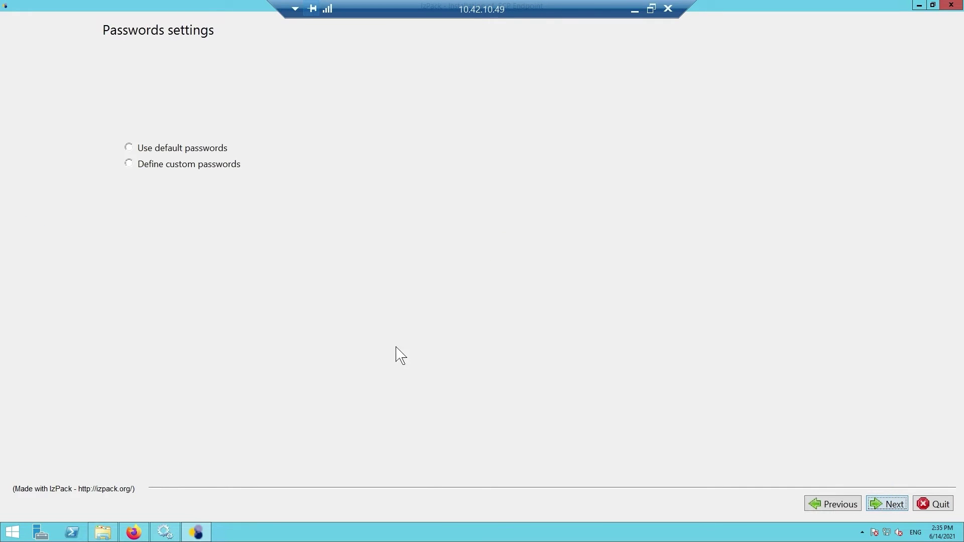
Choose custom passwords with hashed user and plain technical account types, and enter and confirm the administrator login password
{"action": "left_click", "coordinate": [129, 164]}
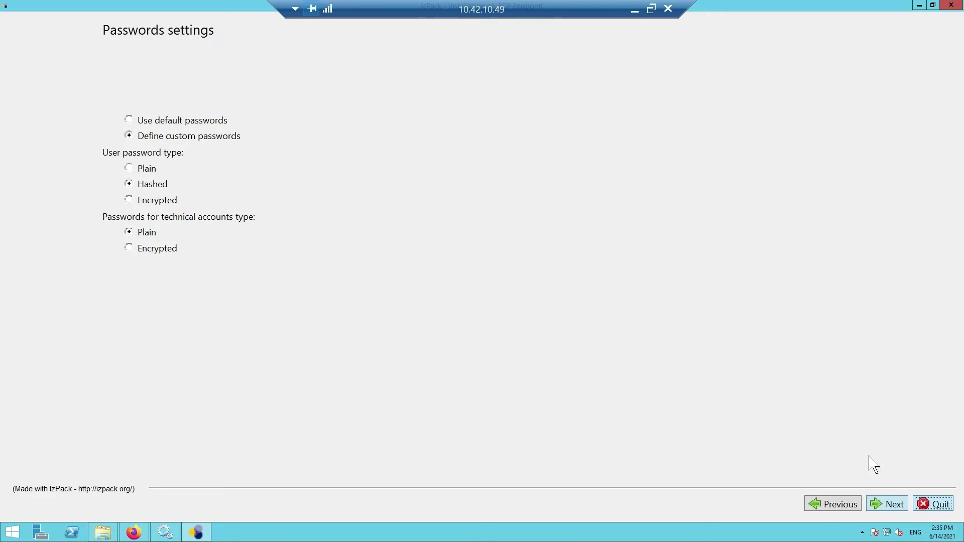
{"action": "left_click", "coordinate": [892, 505]}
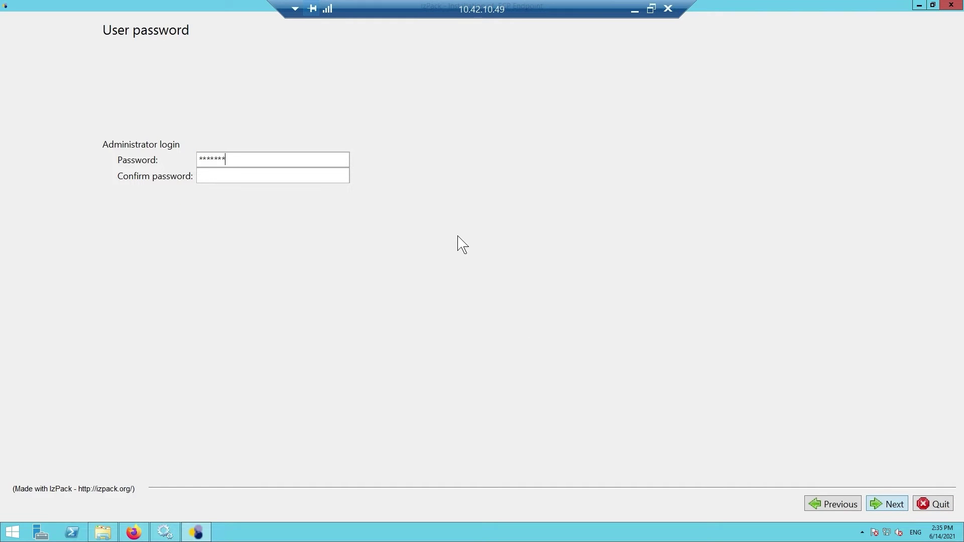
{"action": "left_click", "coordinate": [297, 176]}
{"action": "left_click", "coordinate": [879, 502]}
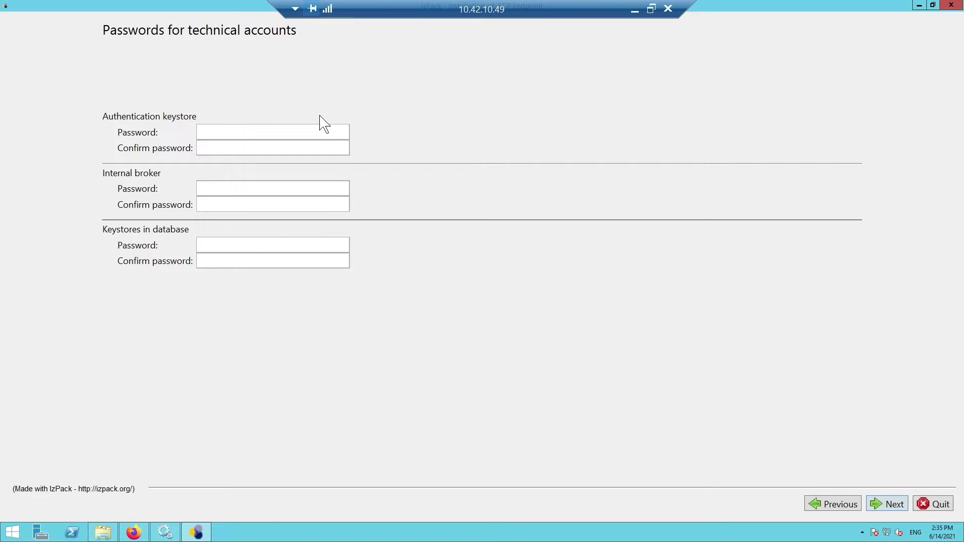
Enter and confirm the passwords for the authentication keystore, the internal broker and the keystores in database
{"action": "type", "text": "**"}
{"action": "left_click", "coordinate": [328, 146]}
{"action": "left_click", "coordinate": [329, 188]}
{"action": "left_click", "coordinate": [310, 200]}
{"action": "type", "text": "*"}
{"action": "left_click", "coordinate": [308, 242]}
{"action": "type", "text": "**"}
{"action": "left_click", "coordinate": [318, 260]}
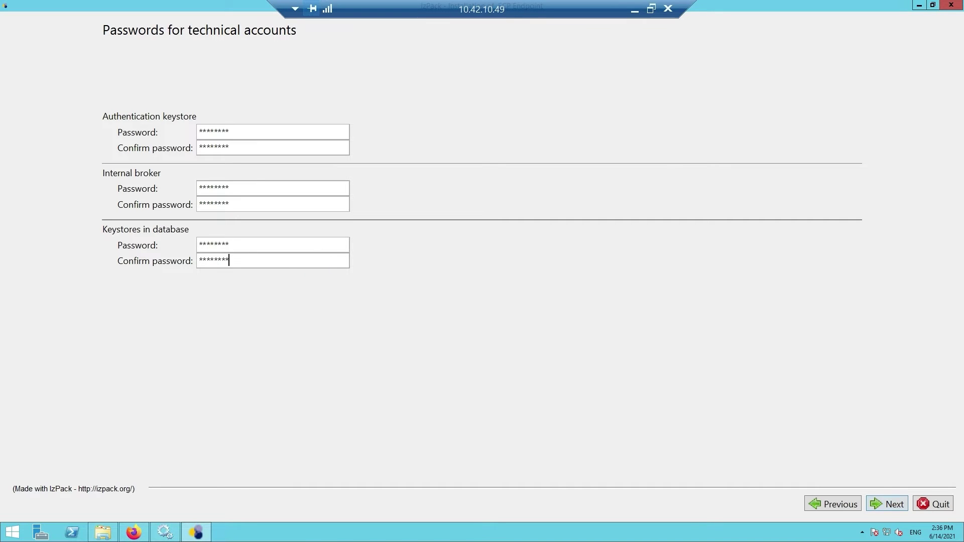
Apply the technical account passwords, complete the remaining installation and close the installer
{"action": "left_click", "coordinate": [879, 504]}
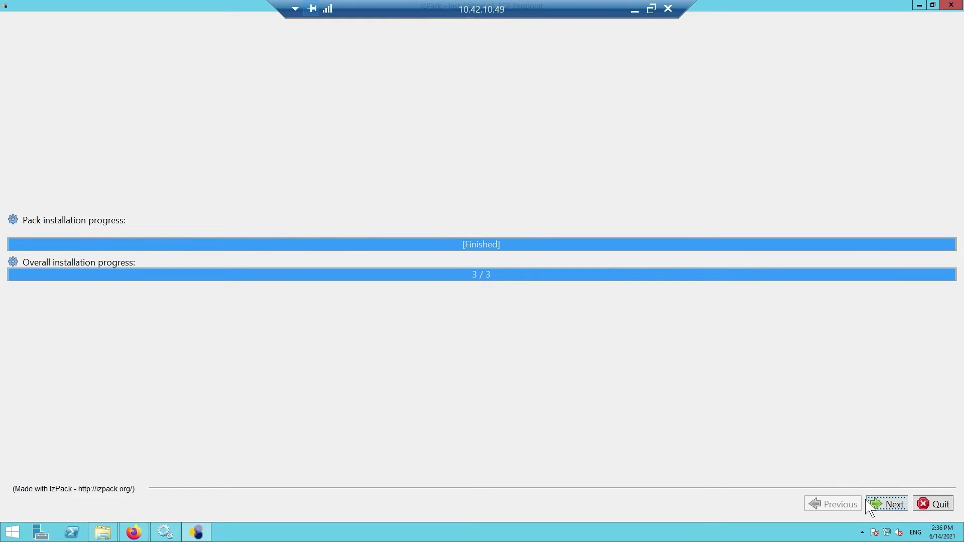
{"action": "left_click", "coordinate": [875, 504]}
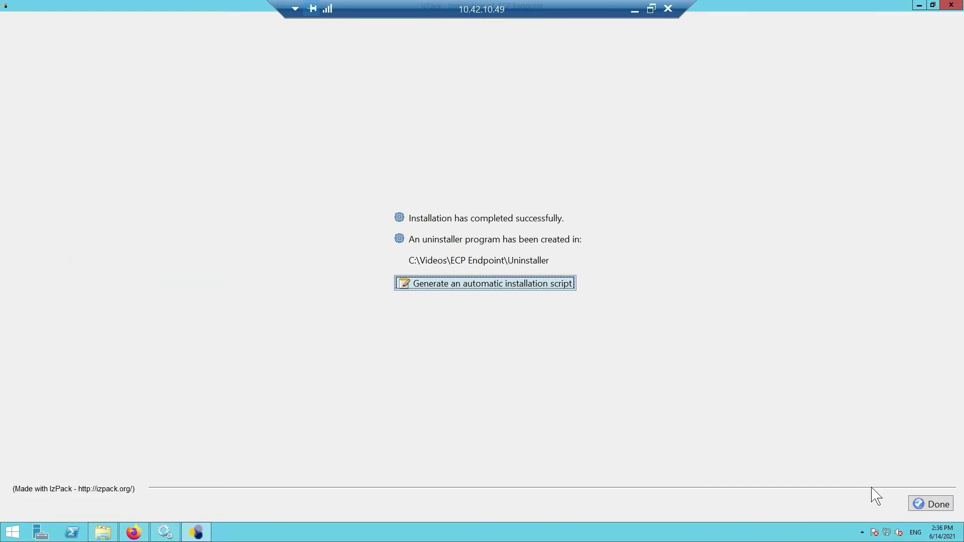
{"action": "left_click", "coordinate": [922, 505]}
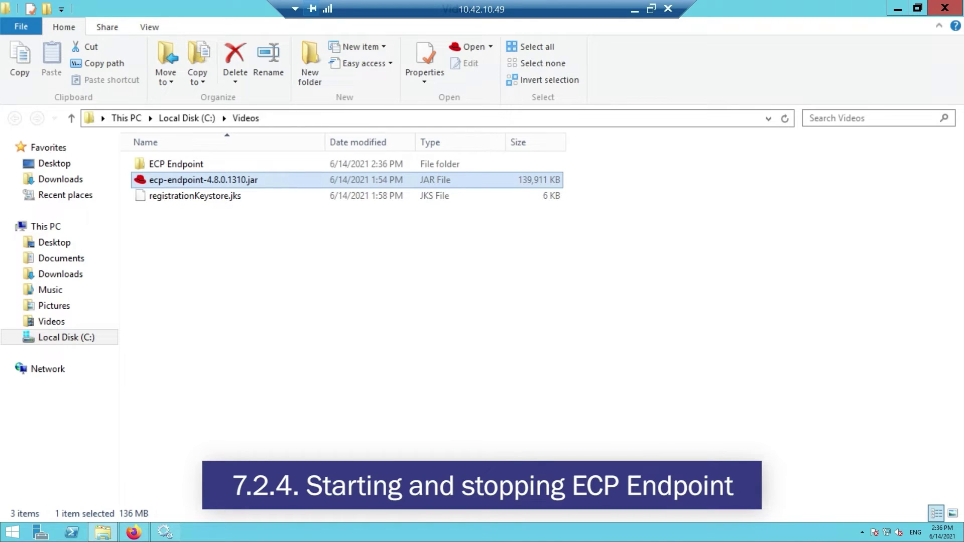
Switch to Windows Services, refresh the service list and start the ecp-endpoint service
{"action": "left_click", "coordinate": [166, 528]}
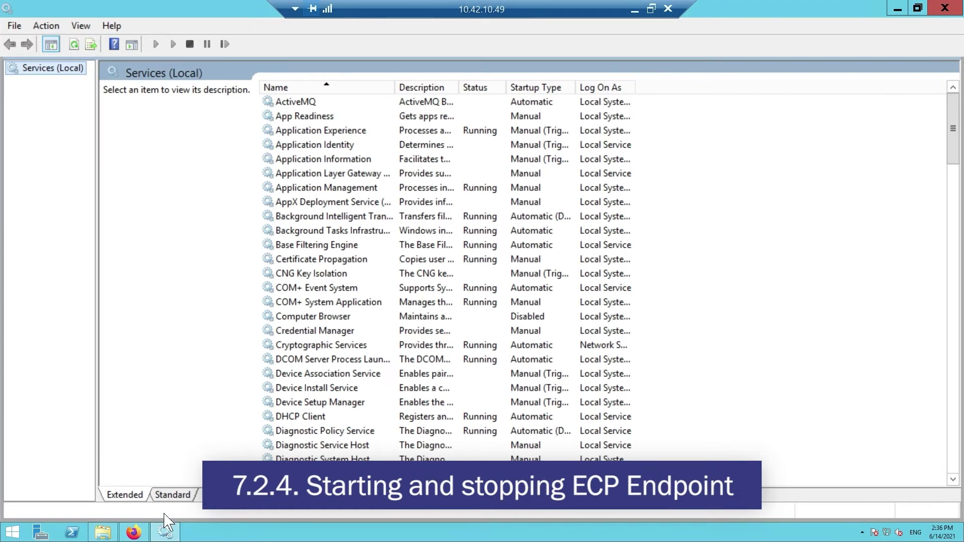
{"action": "left_click", "coordinate": [74, 42]}
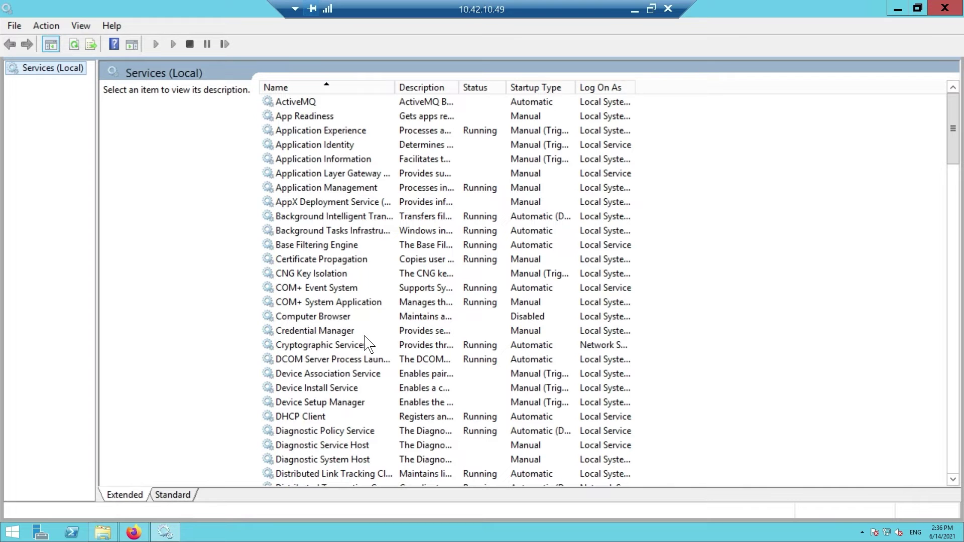
{"action": "left_click", "coordinate": [953, 107]}
{"action": "left_click_drag", "start_coordinate": [953, 114], "coordinate": [925, 162]}
{"action": "left_click", "coordinate": [325, 273]}
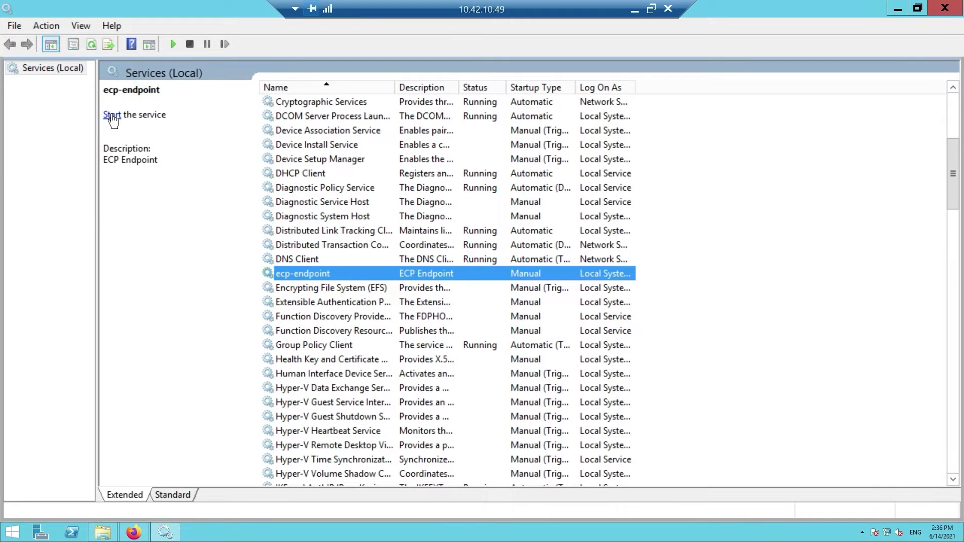
{"action": "left_click", "coordinate": [112, 116]}
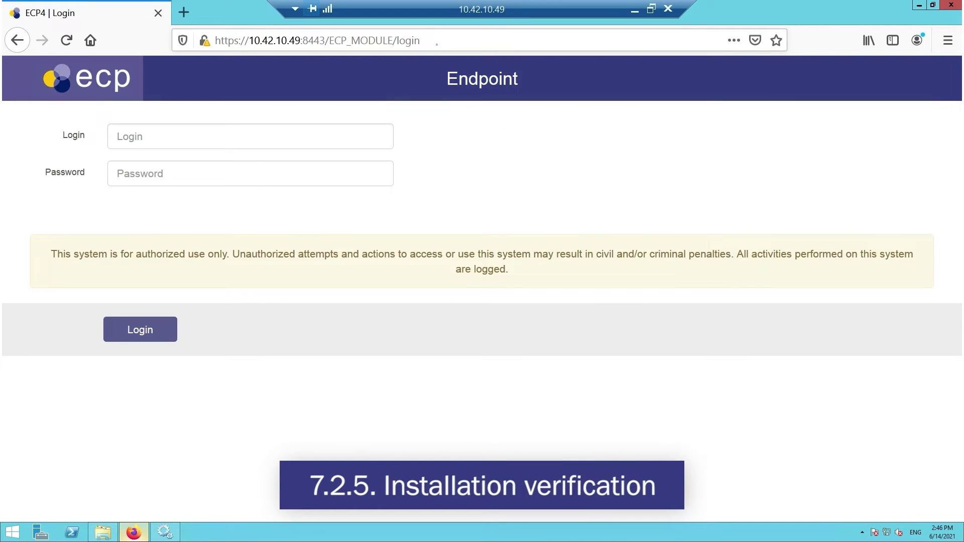
{"action": "left_click", "coordinate": [437, 42]}
{"action": "key", "text": "ctrl+c"}
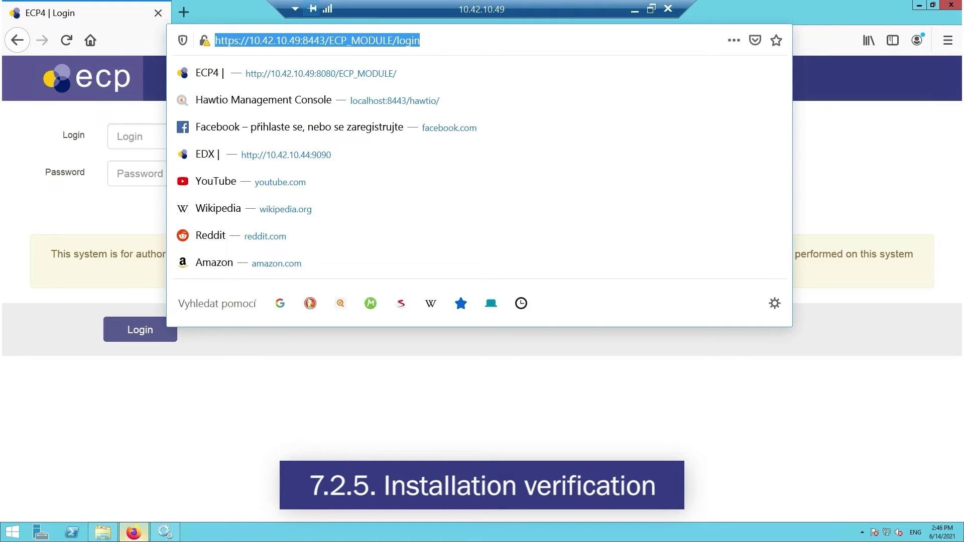
{"action": "key", "text": "Return"}
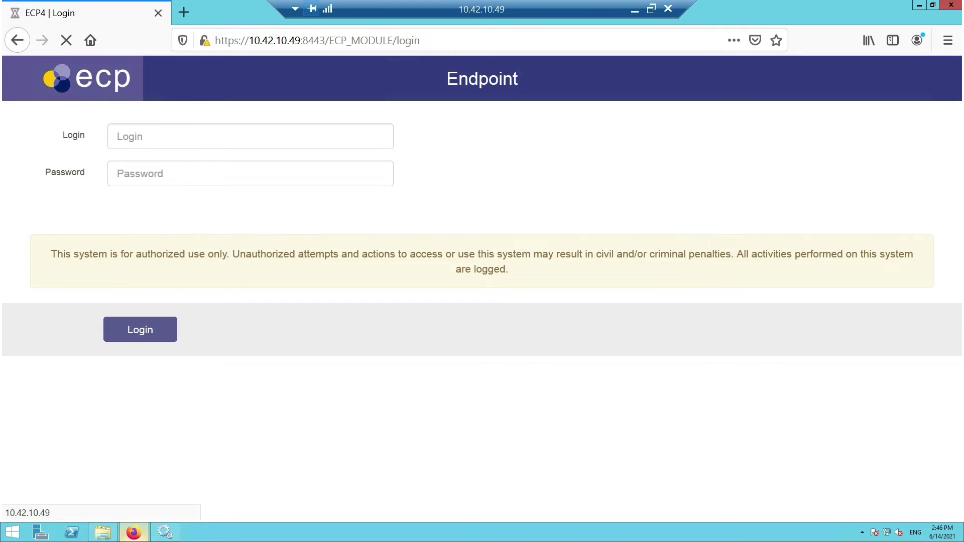
Log in to the endpoint as admin with the account password, and decline saving the credentials in the browser
{"action": "left_click", "coordinate": [351, 140]}
{"action": "type", "text": "admin"}
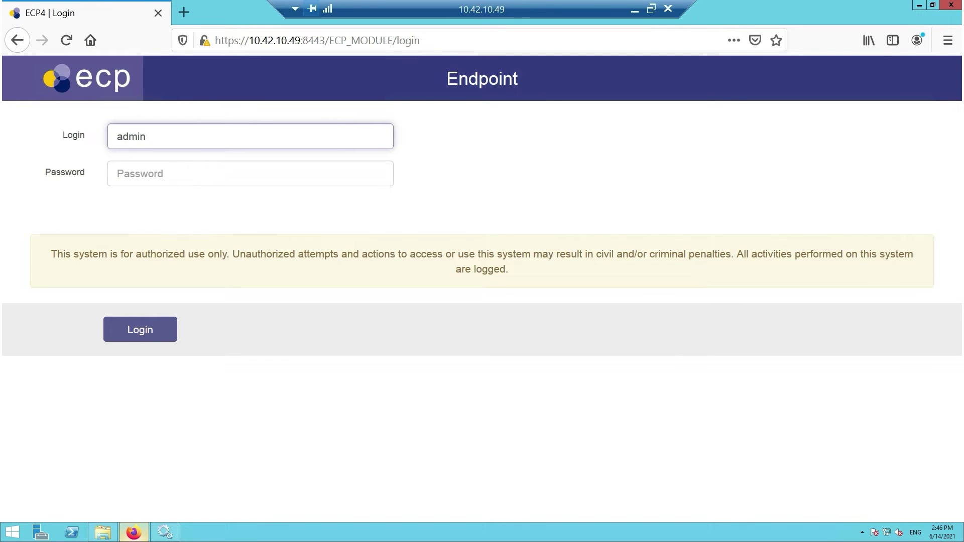
{"action": "key", "text": "Tab"}
{"action": "type", "text": "••••••"}
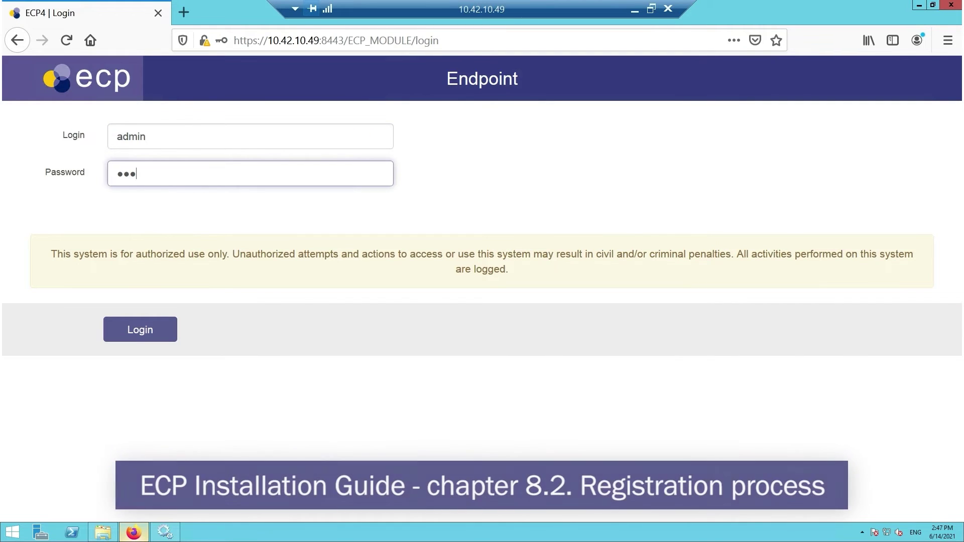
{"action": "left_click", "coordinate": [164, 335]}
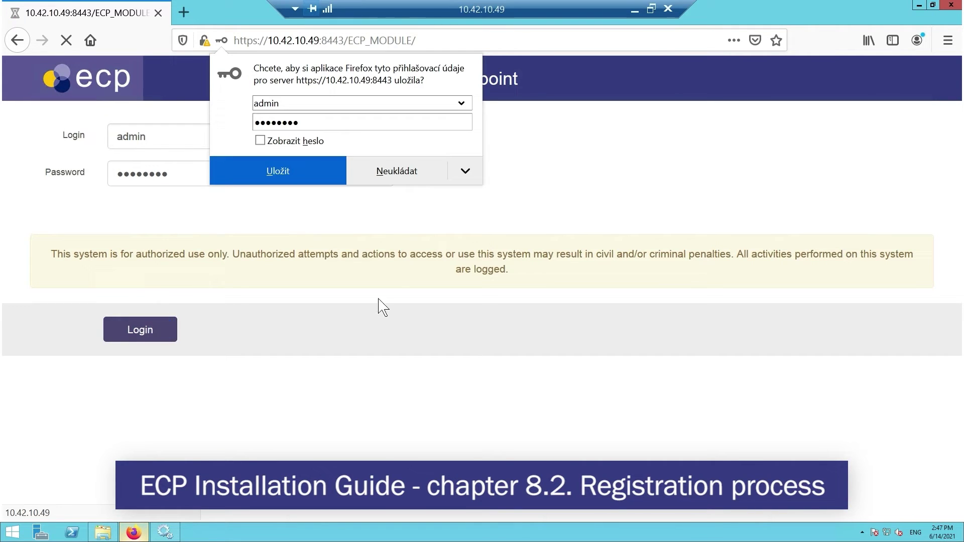
{"action": "left_click", "coordinate": [388, 169]}
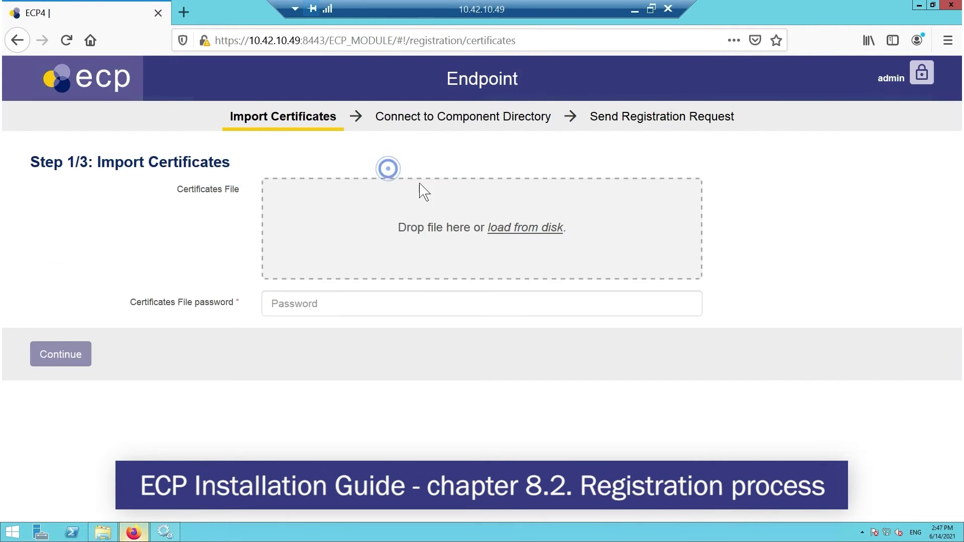
Import registrationKeystore.jks from C:\Videos with its certificates file password, without saving the password in the browser
{"action": "left_click", "coordinate": [512, 229]}
{"action": "left_click", "coordinate": [159, 92]}
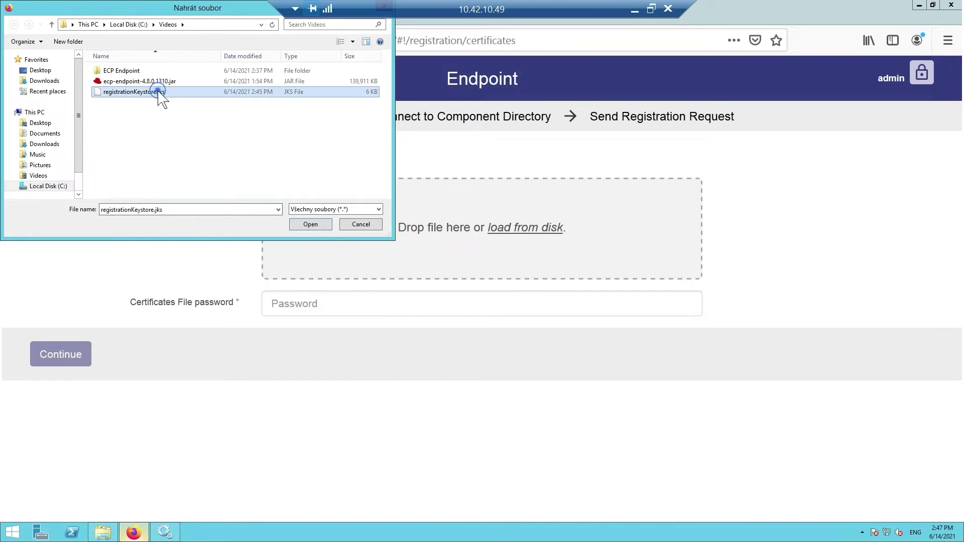
{"action": "left_click", "coordinate": [306, 226]}
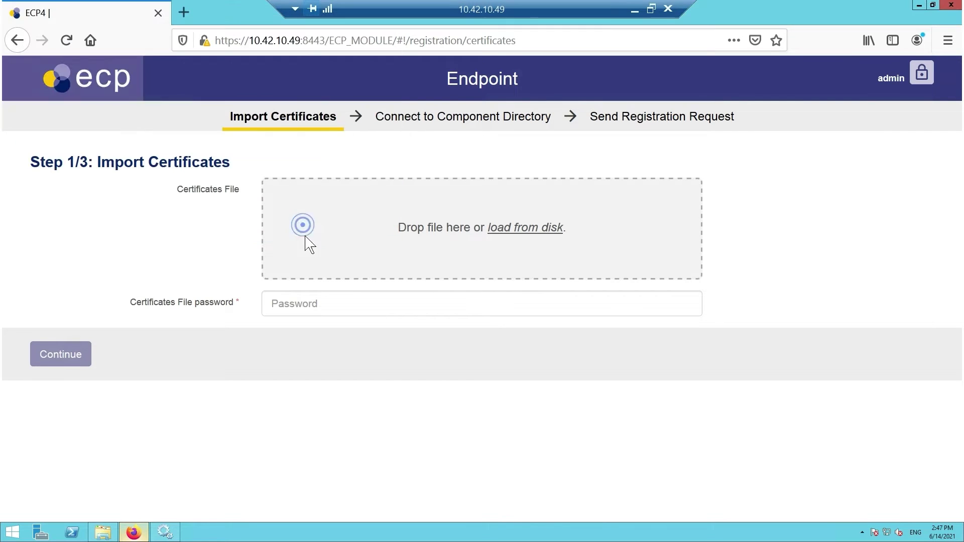
{"action": "left_click", "coordinate": [323, 301]}
{"action": "type", "text": "••"}
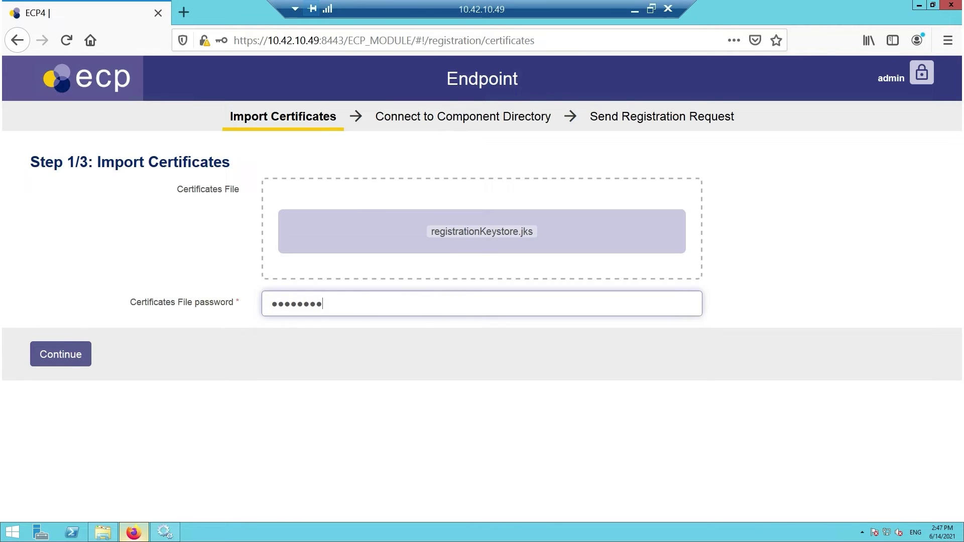
{"action": "left_click", "coordinate": [80, 355]}
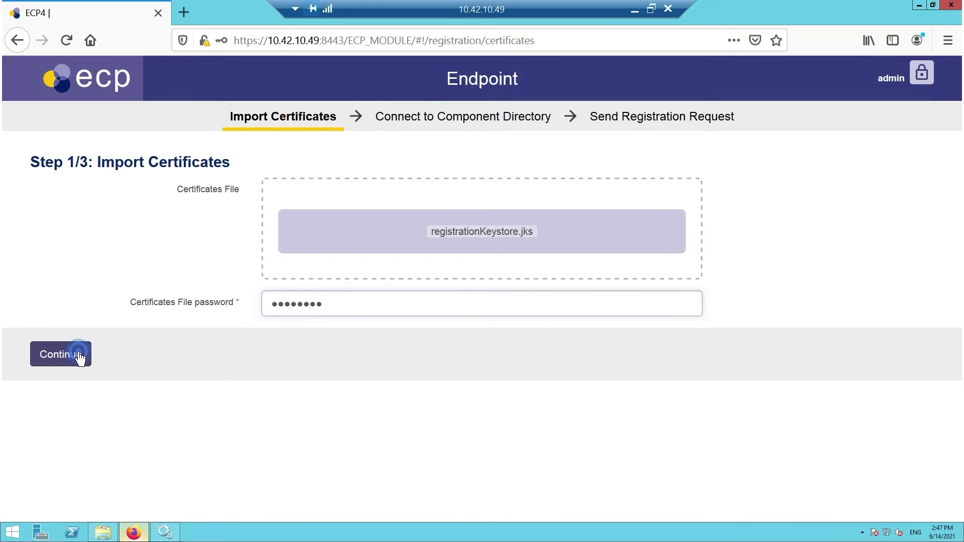
{"action": "left_click", "coordinate": [386, 172]}
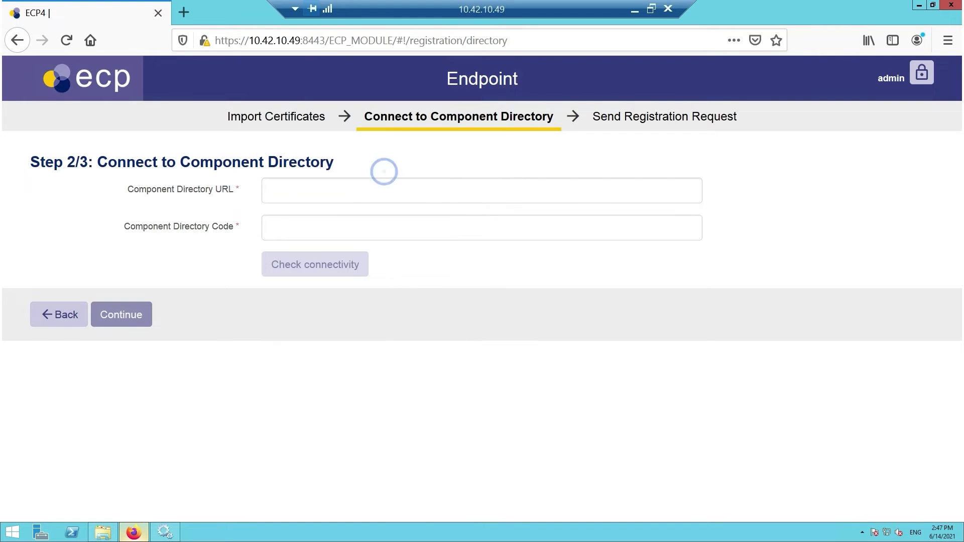
{"action": "left_click", "coordinate": [306, 40]}
{"action": "left_click", "coordinate": [359, 40]}
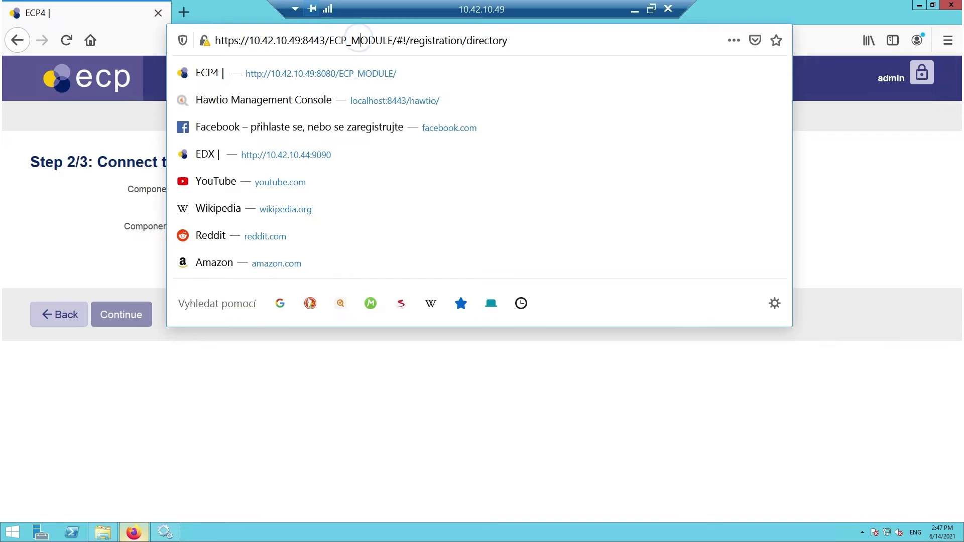
{"action": "left_click_drag", "start_coordinate": [396, 41], "coordinate": [229, 40]}
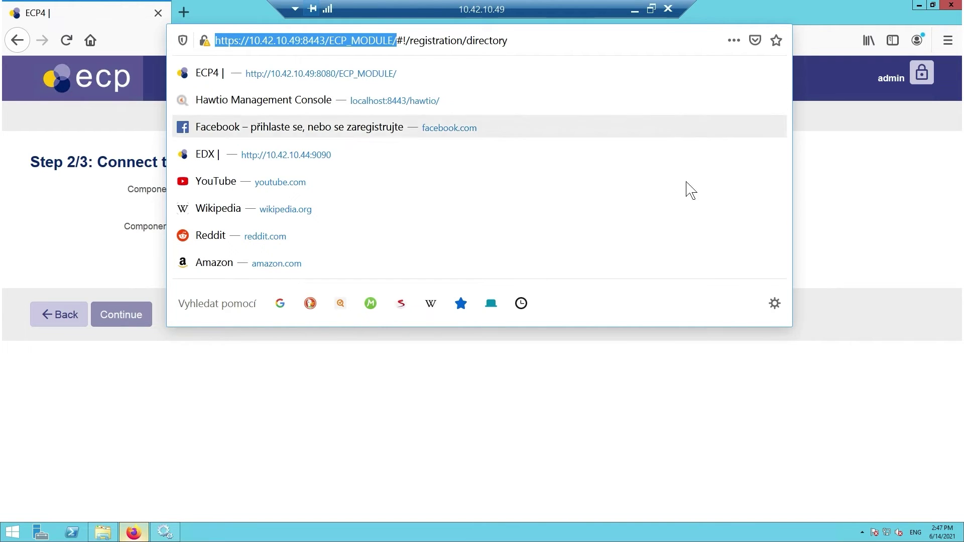
{"action": "left_click", "coordinate": [859, 160]}
{"action": "left_click", "coordinate": [397, 183]}
{"action": "key", "text": "ctrl+v"}
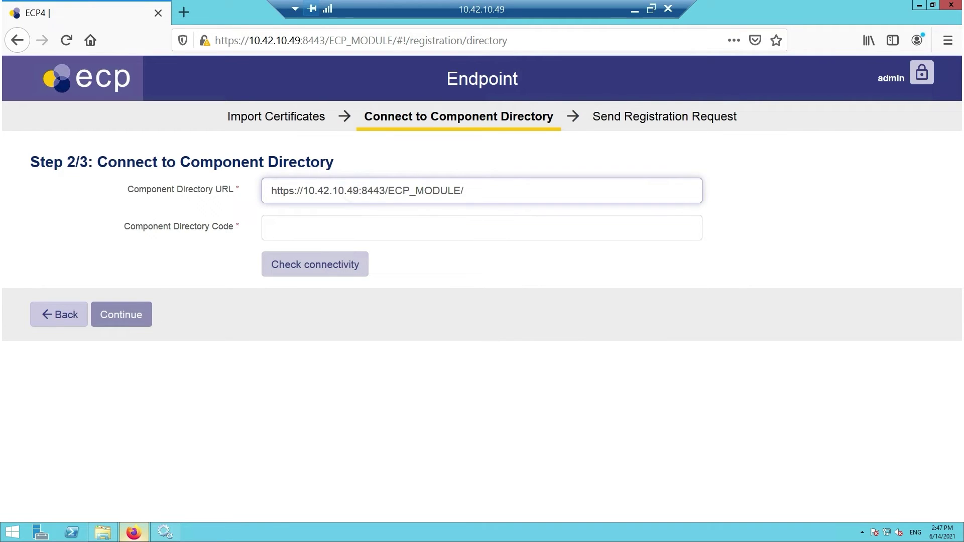
{"action": "key", "text": "Delete"}
{"action": "type", "text": "8"}
Set the Component Directory Code to test-cd and check the connectivity
{"action": "left_click", "coordinate": [443, 227]}
{"action": "type", "text": "test"}
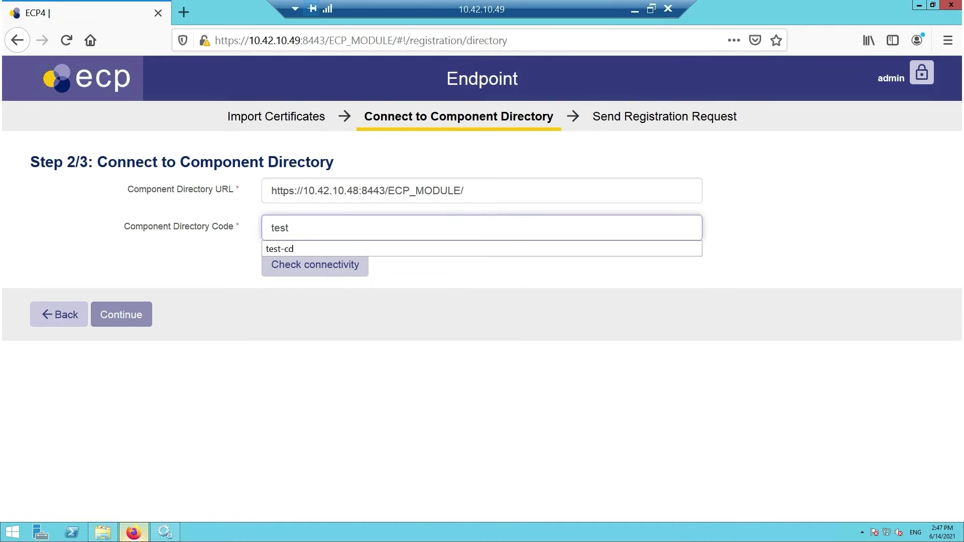
{"action": "left_click", "coordinate": [451, 249]}
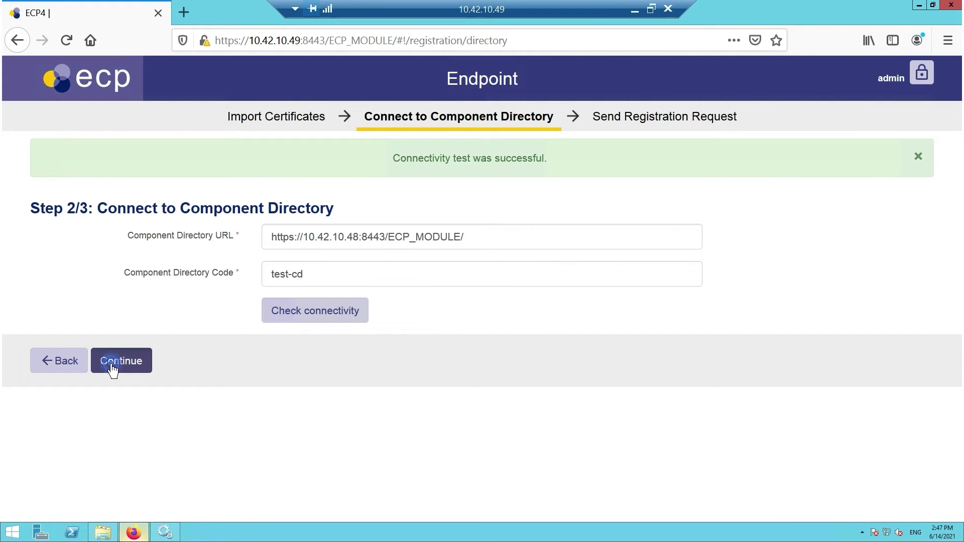
Continue to the registration request and set the Endpoint Code to test-ep
{"action": "left_click", "coordinate": [111, 369]}
{"action": "left_click", "coordinate": [279, 229]}
{"action": "type", "text": "test-ep"}
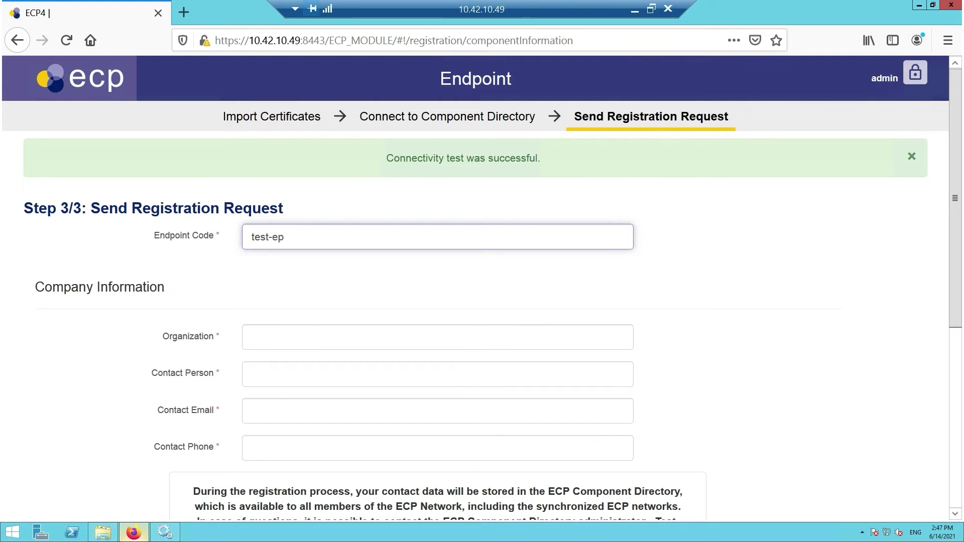
Fill in the company information with organization TEST and the contact person's name, e-mail and phone number
{"action": "scroll", "coordinate": [290, 283], "scroll_direction": "down", "scroll_amount": 1}
{"action": "left_click", "coordinate": [283, 270]}
{"action": "type", "text": "TEST"}
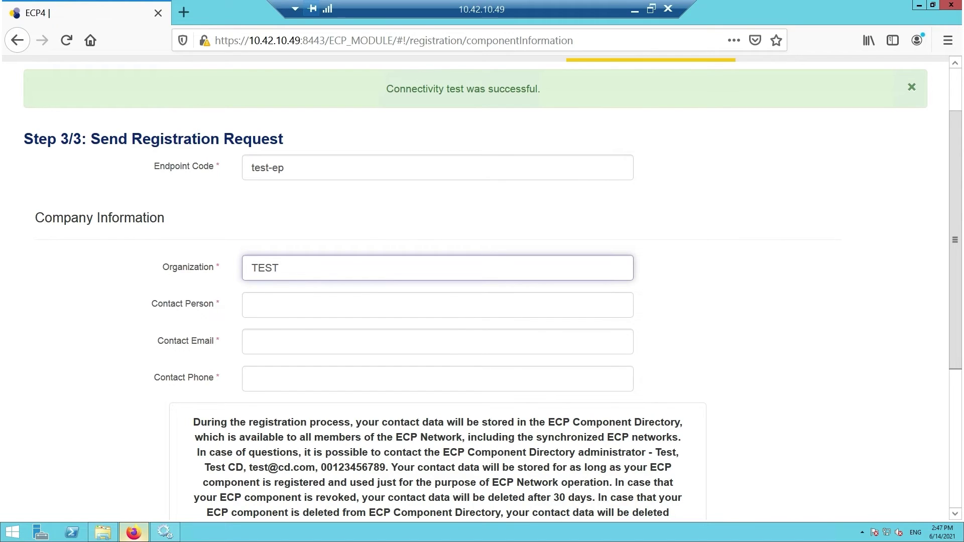
{"action": "left_click", "coordinate": [264, 303]}
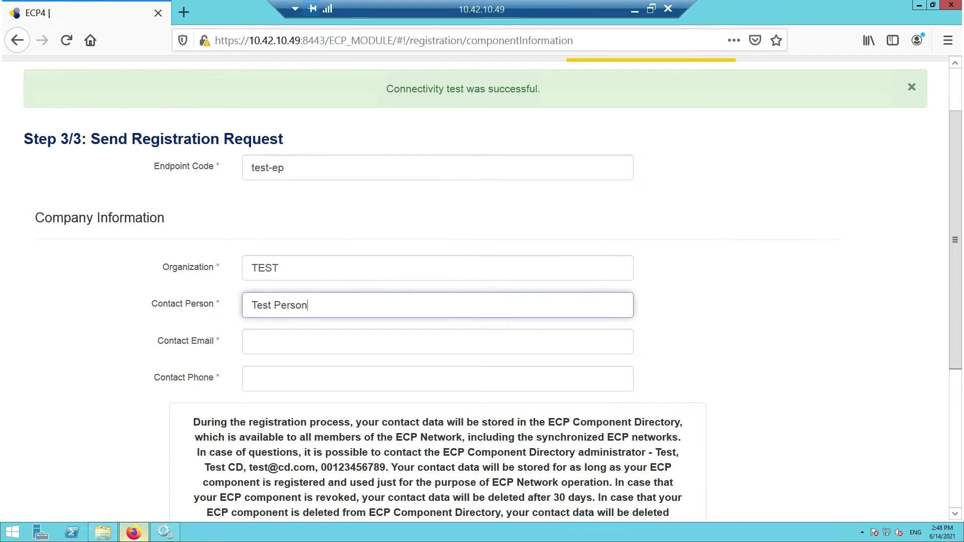
{"action": "left_click", "coordinate": [309, 339]}
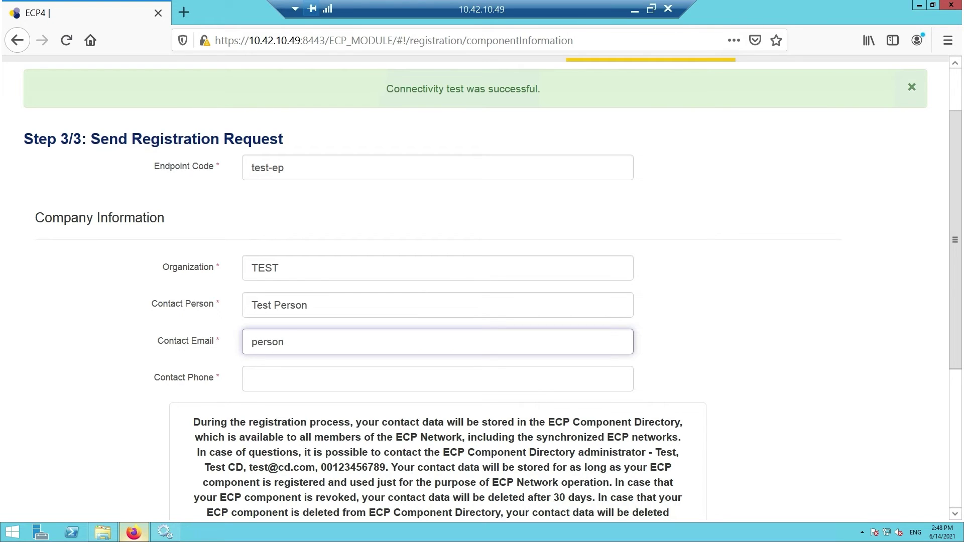
{"action": "type", "text": "person@"}
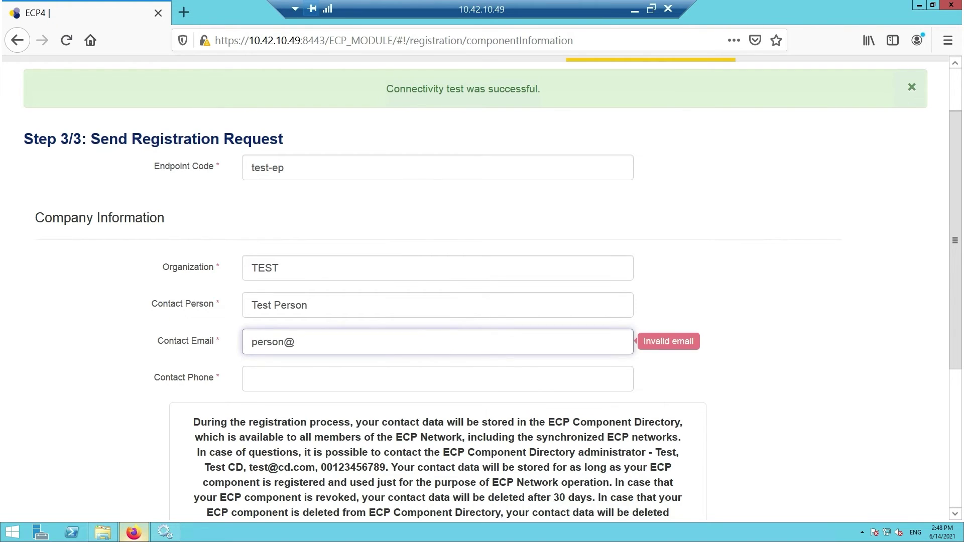
{"action": "type", "text": "test.com"}
{"action": "left_click", "coordinate": [380, 375]}
{"action": "type", "text": "123456789"}
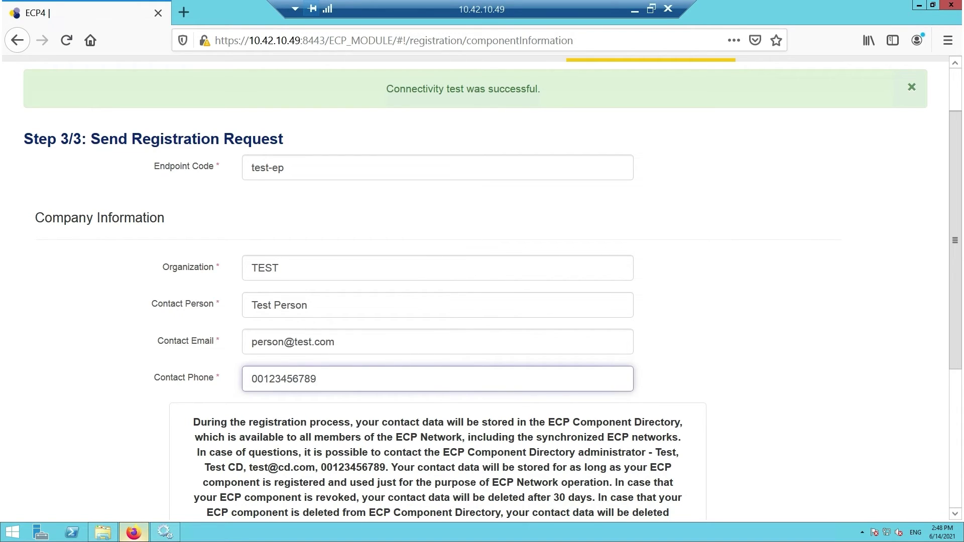
Accept the GDPR disclaimer and submit the registration request
{"action": "scroll", "coordinate": [382, 326], "scroll_direction": "down", "scroll_amount": 3}
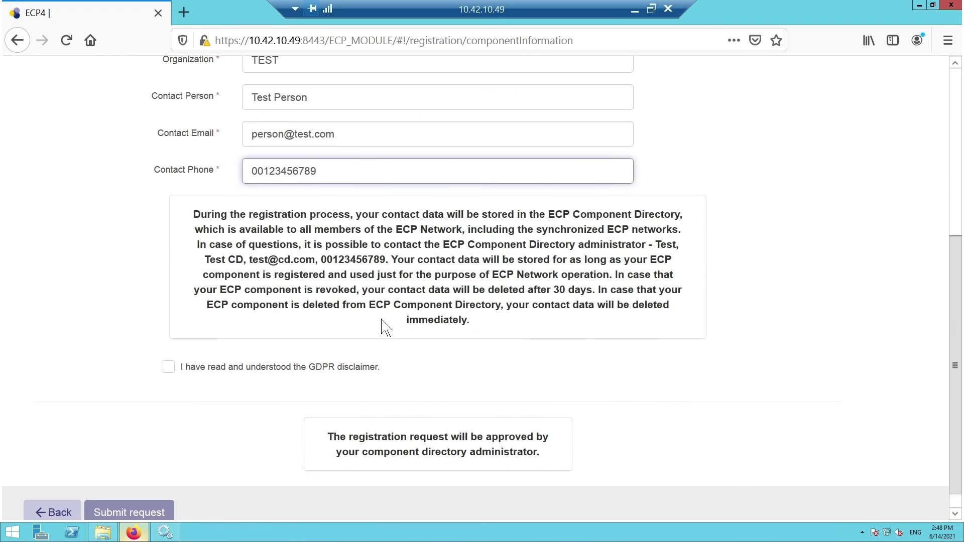
{"action": "left_click", "coordinate": [171, 366]}
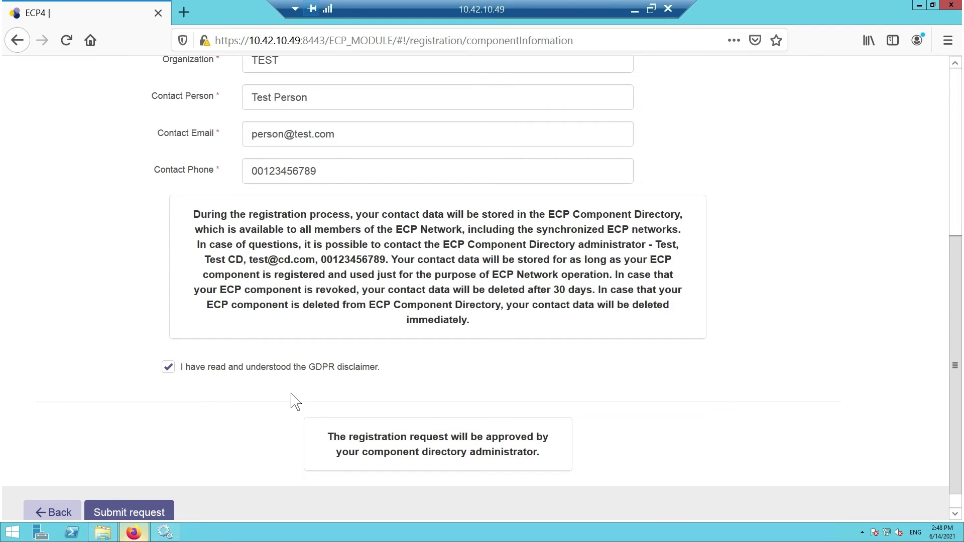
{"action": "scroll", "coordinate": [293, 401], "scroll_direction": "down", "scroll_amount": 1}
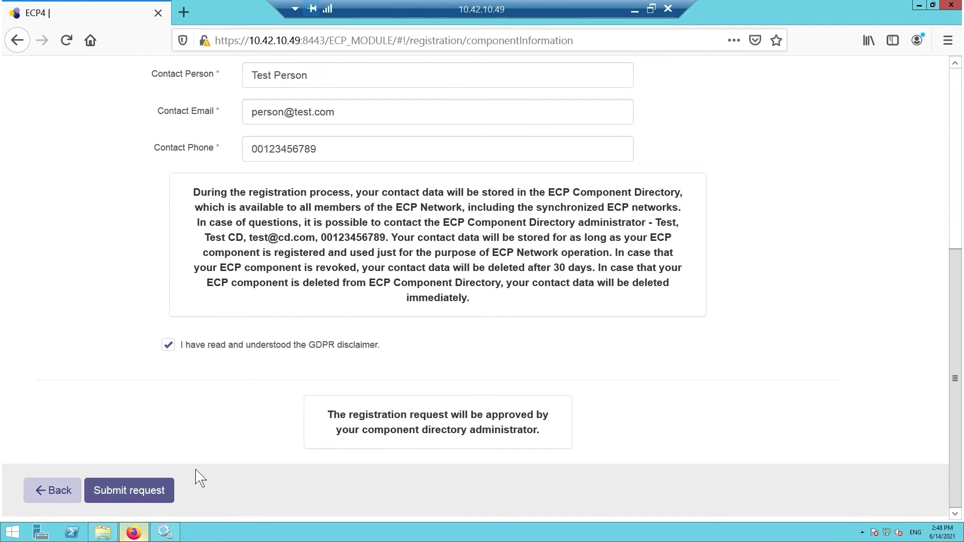
{"action": "left_click", "coordinate": [154, 493]}
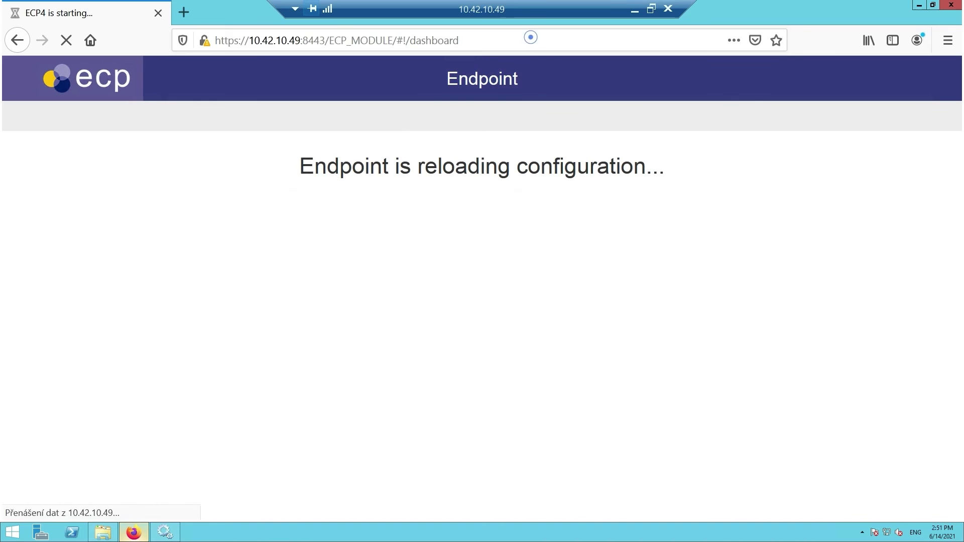
Review the endpoint's dashboard after the configuration reload, including its status tiles and the endpoint code, version and status fields
{"action": "left_click", "coordinate": [532, 40]}
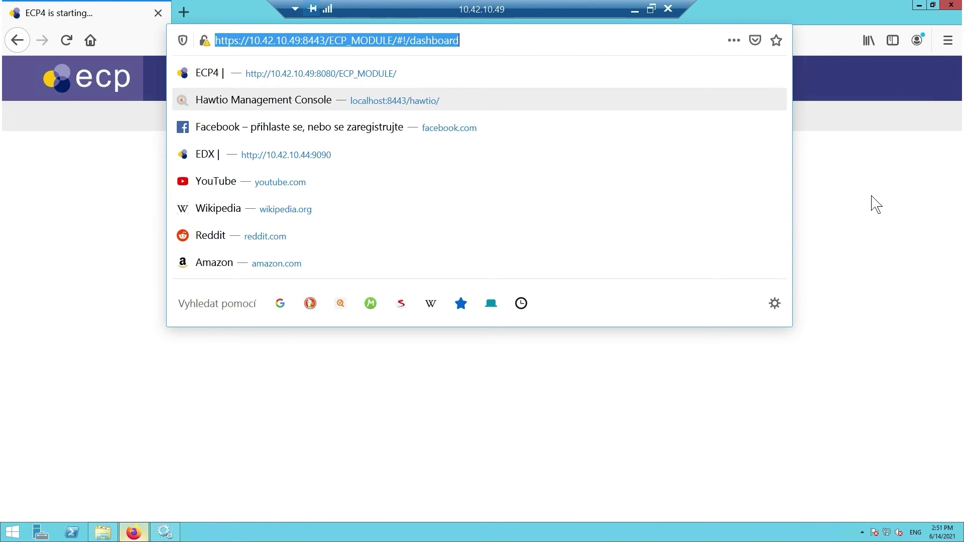
{"action": "left_click", "coordinate": [826, 121]}
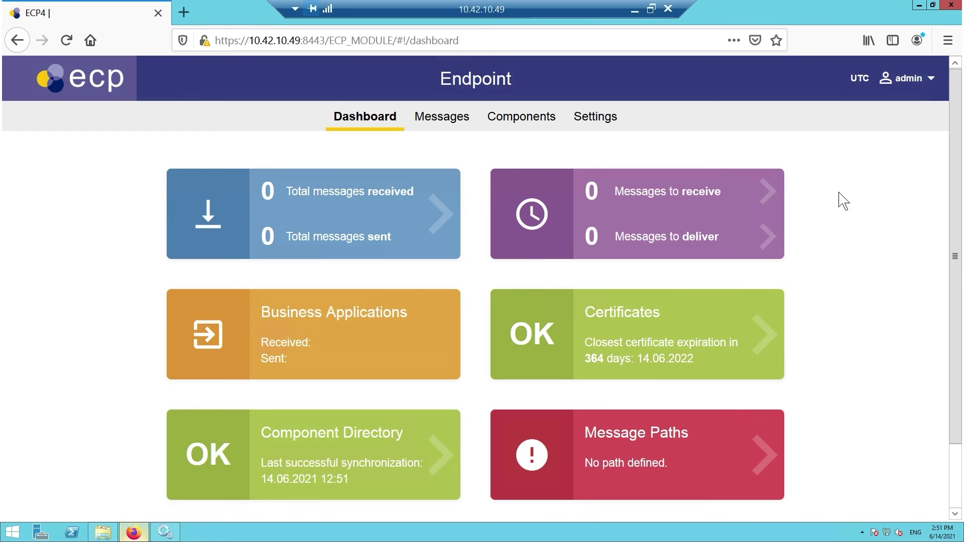
{"action": "scroll", "coordinate": [843, 200], "scroll_direction": "down", "scroll_amount": 2}
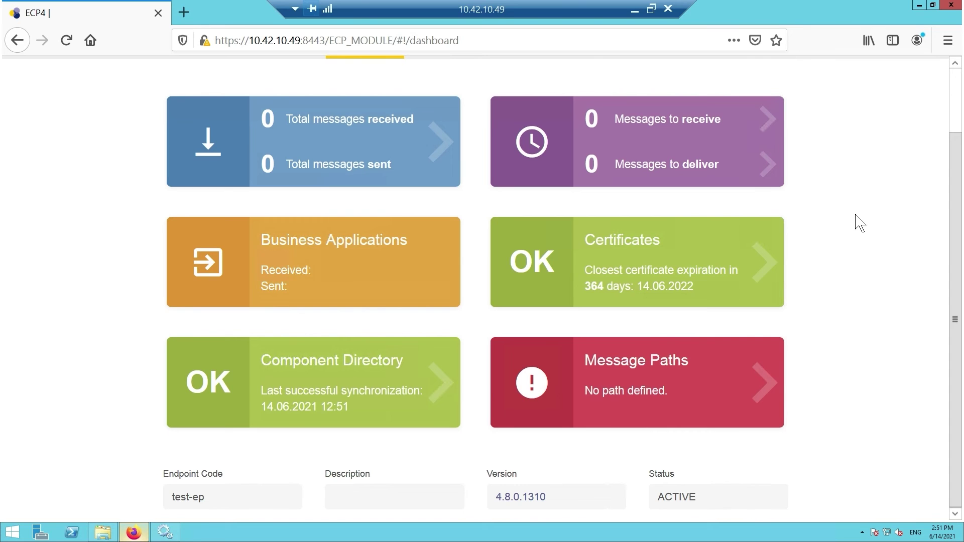
{"action": "scroll", "coordinate": [859, 223], "scroll_direction": "up", "scroll_amount": 2}
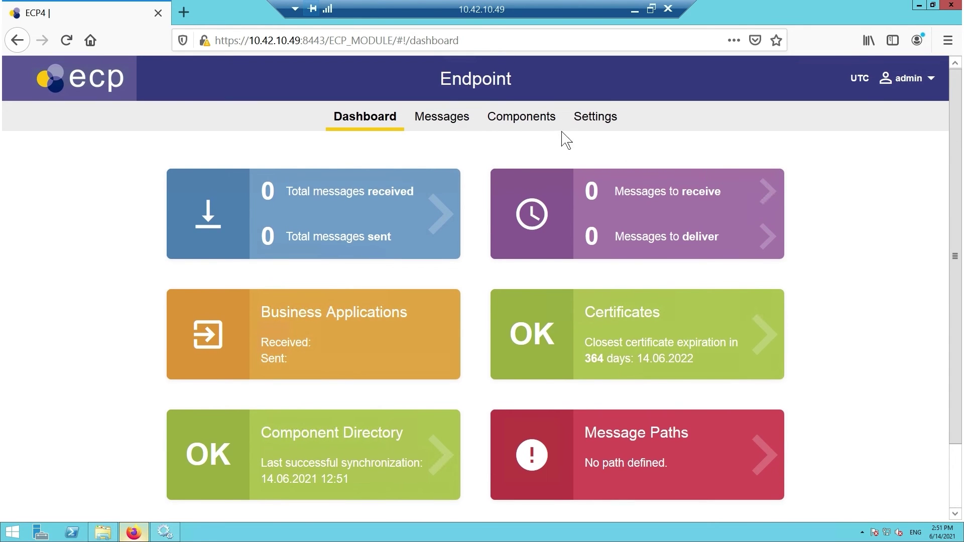
Look through the message inbox and outbox and the list of registered components
{"action": "left_click", "coordinate": [460, 120]}
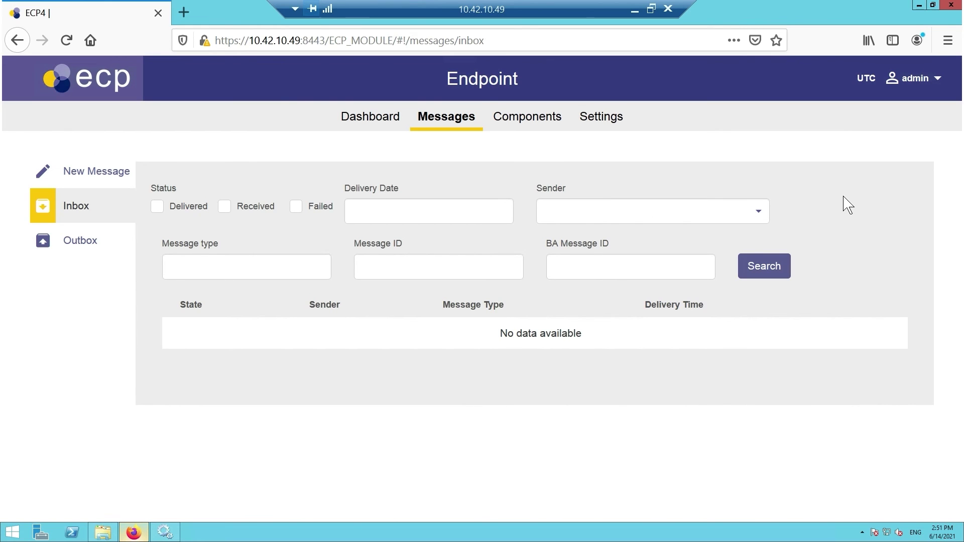
{"action": "left_click", "coordinate": [97, 249]}
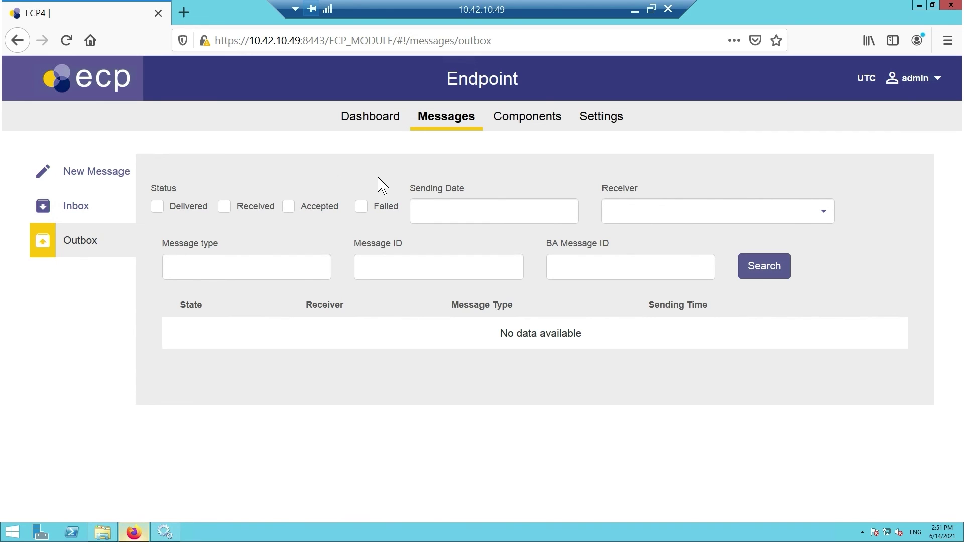
{"action": "left_click", "coordinate": [515, 126]}
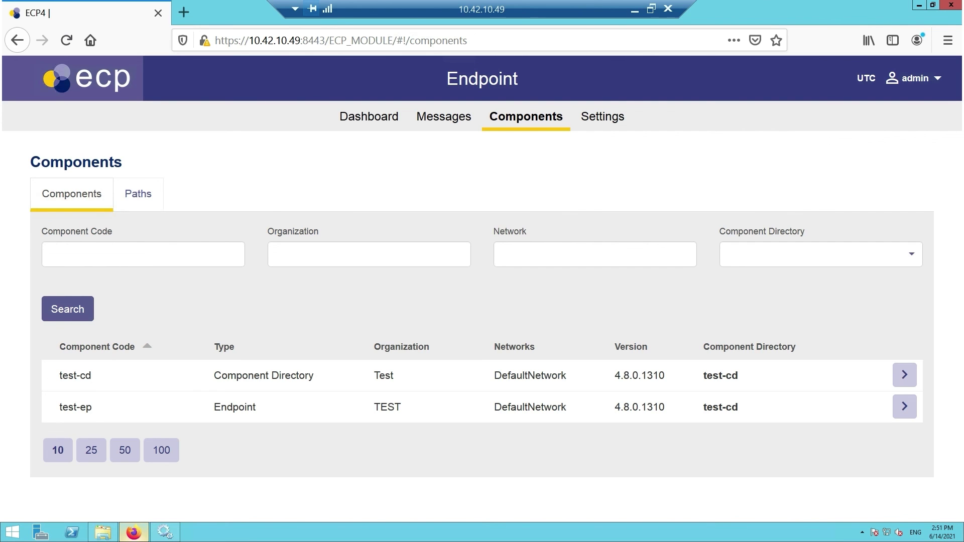
Examine the endpoint settings, from company information, paths and message types through certificates to the component directory and system configuration
{"action": "left_click", "coordinate": [604, 124]}
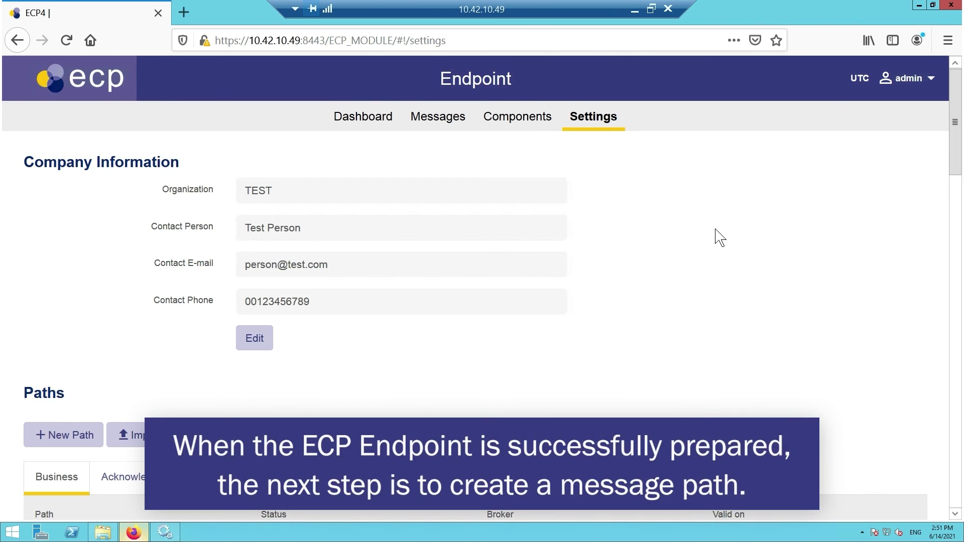
{"action": "scroll", "coordinate": [695, 244], "scroll_direction": "down", "scroll_amount": 3}
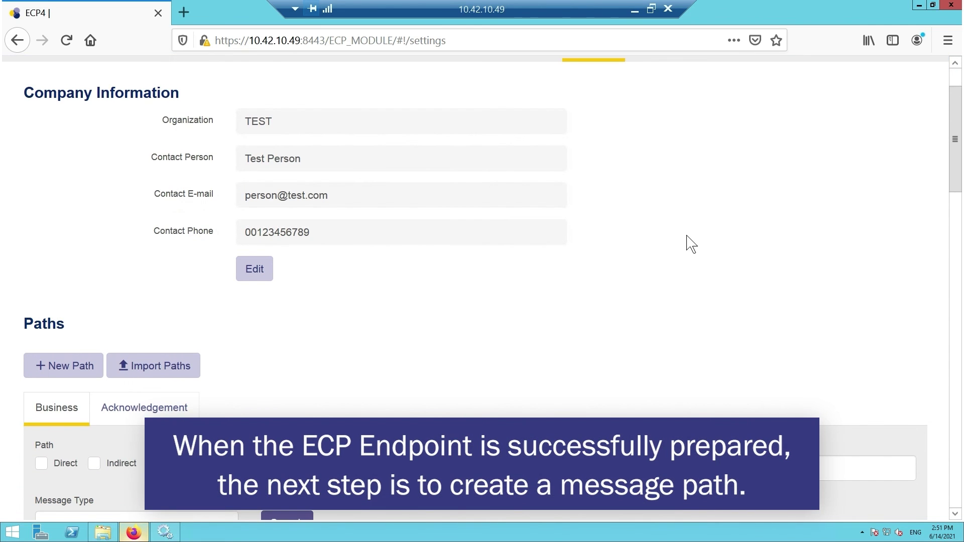
{"action": "scroll", "coordinate": [680, 238], "scroll_direction": "down", "scroll_amount": 3}
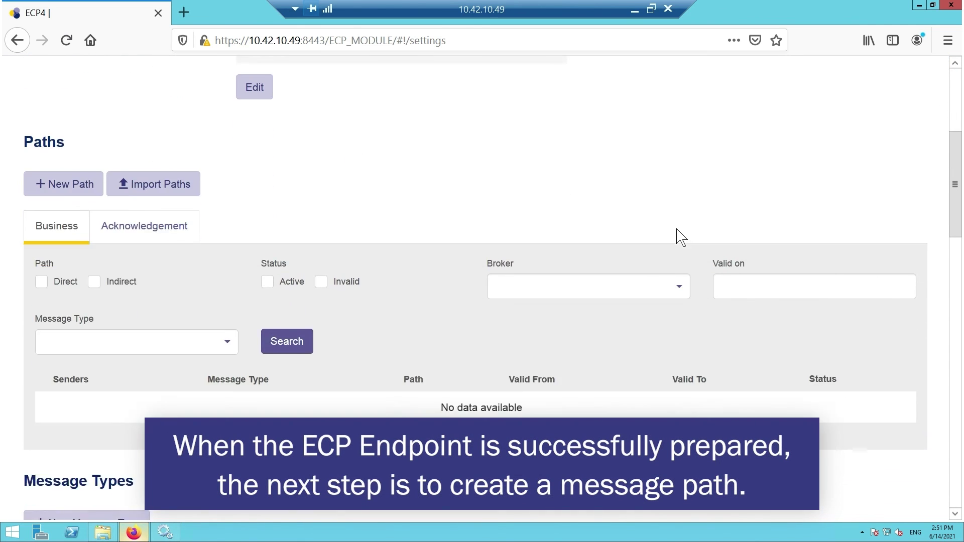
{"action": "scroll", "coordinate": [678, 234], "scroll_direction": "down", "scroll_amount": 8}
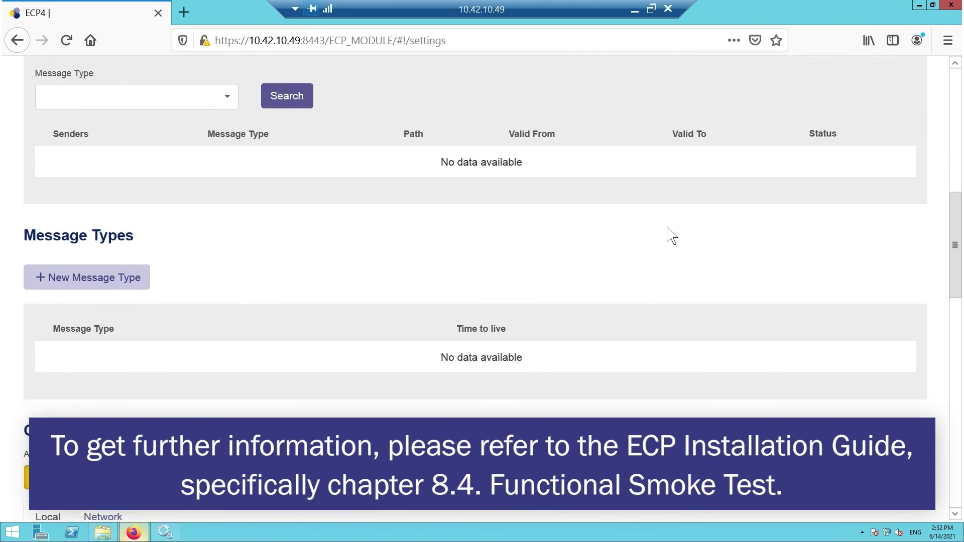
{"action": "scroll", "coordinate": [670, 234], "scroll_direction": "down", "scroll_amount": 8}
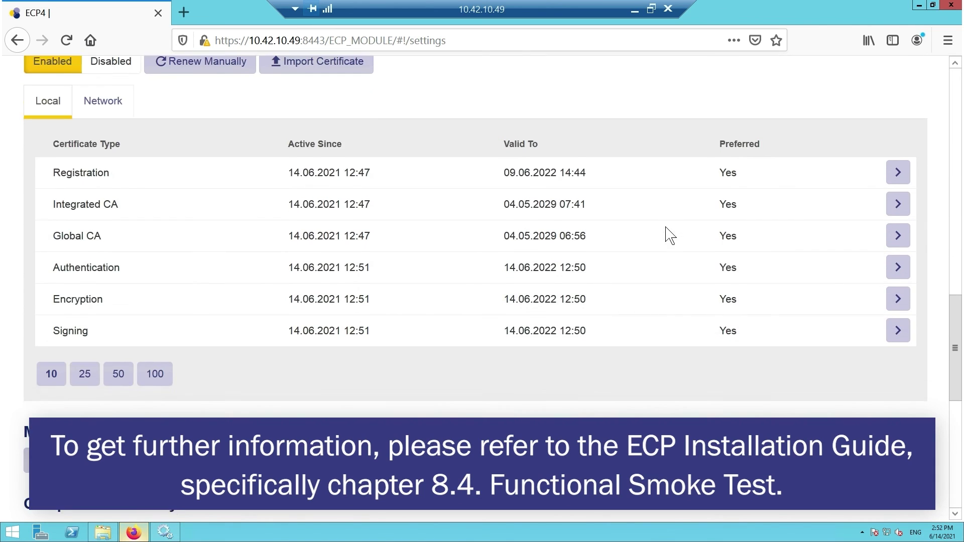
{"action": "scroll", "coordinate": [667, 235], "scroll_direction": "down", "scroll_amount": 5}
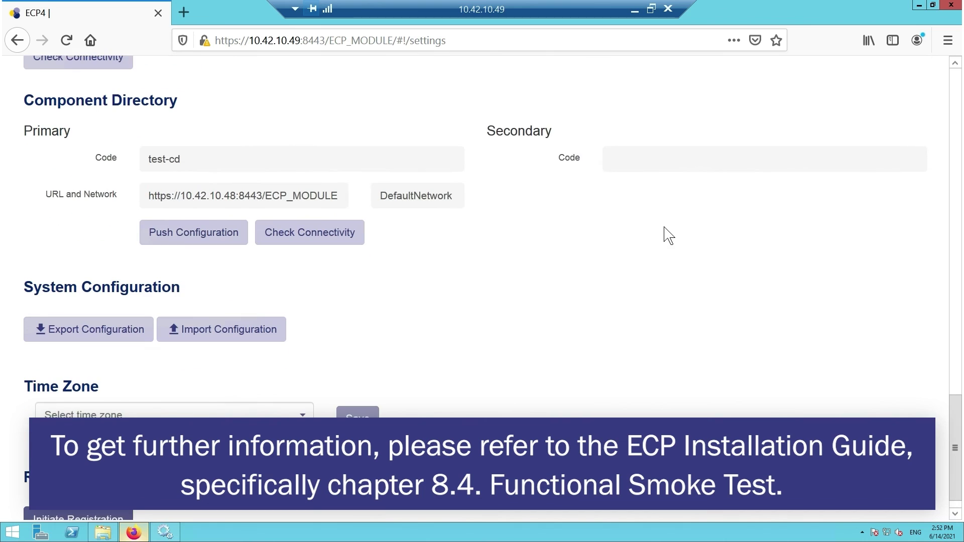